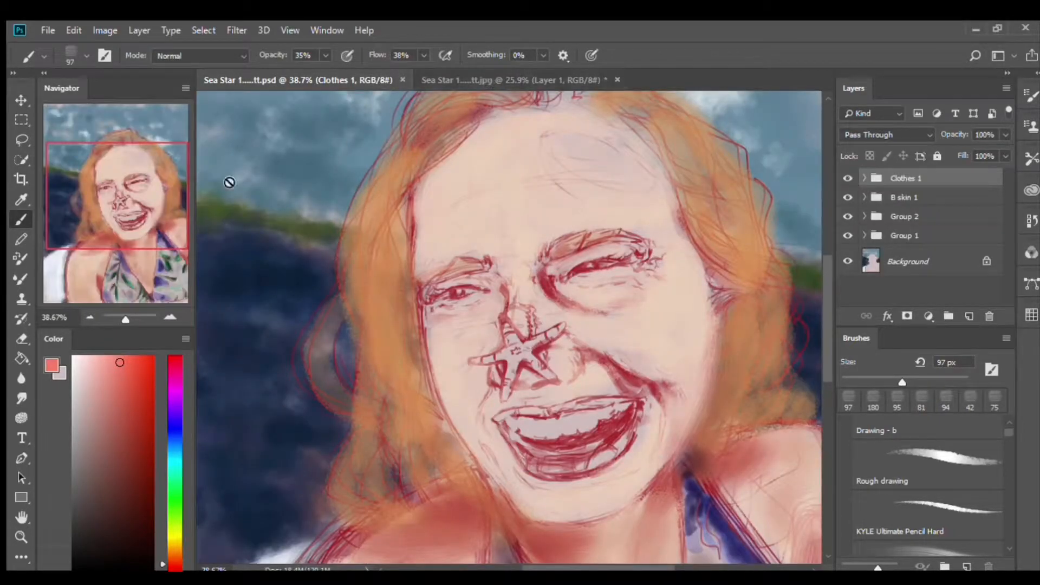
Step: Switch to the JPG version of the Sea Star portrait and frame the face for painting
left_click_drag(152, 272, 205, 219)
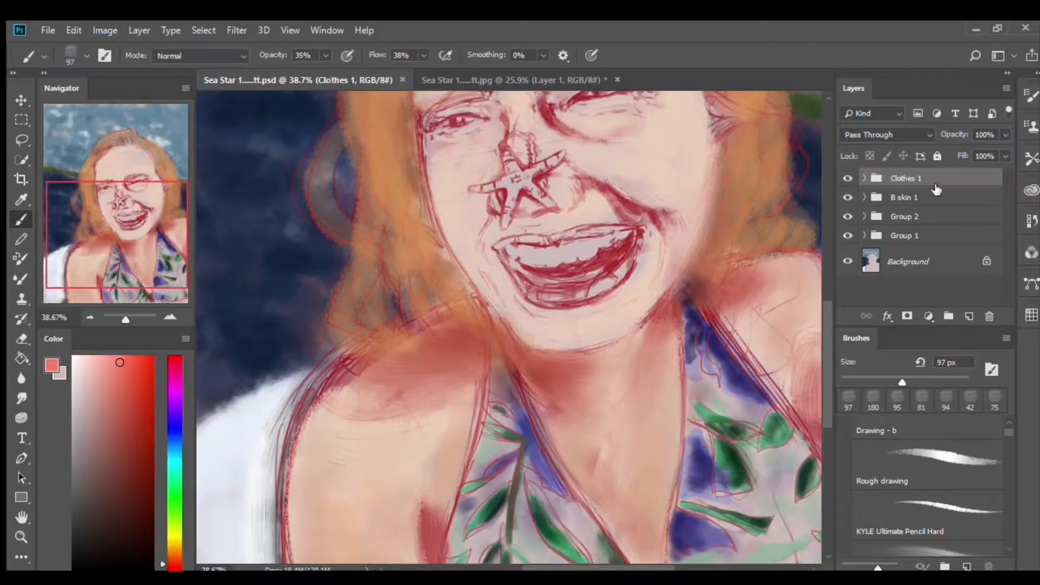
left_click(496, 77)
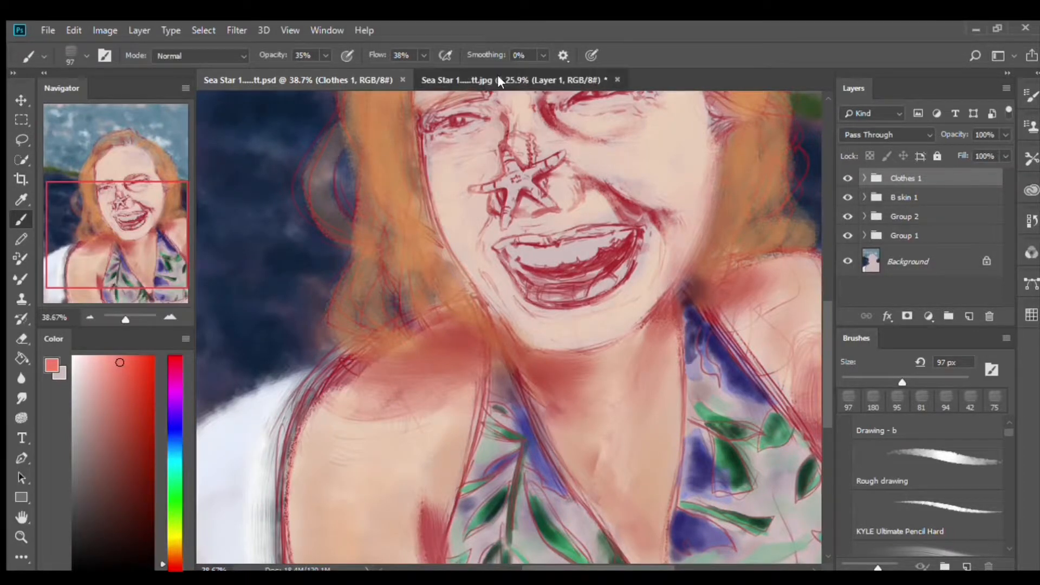
left_click_drag(130, 320, 120, 317)
left_click_drag(149, 221, 170, 231)
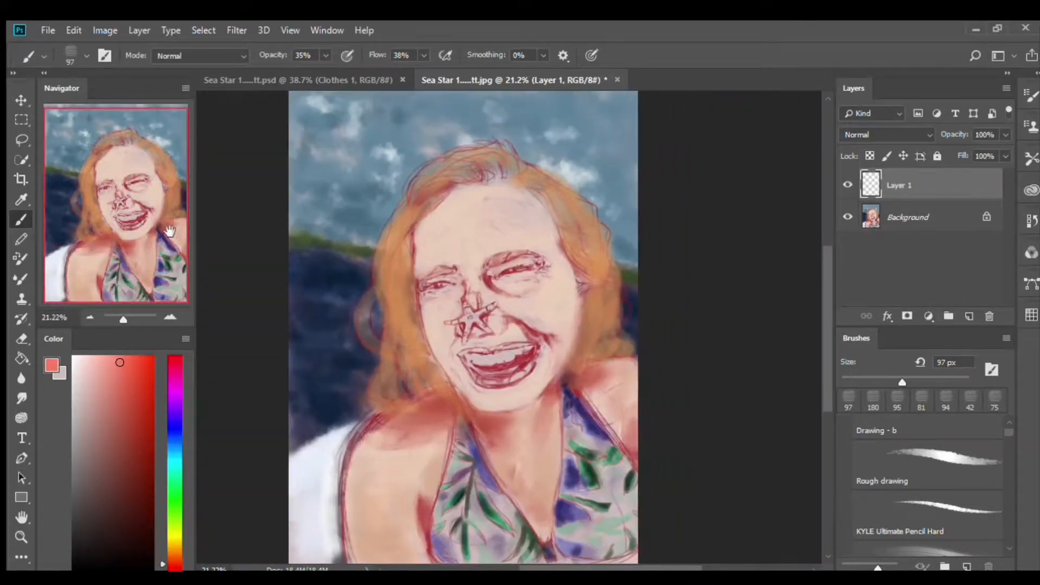
left_click_drag(121, 318, 128, 318)
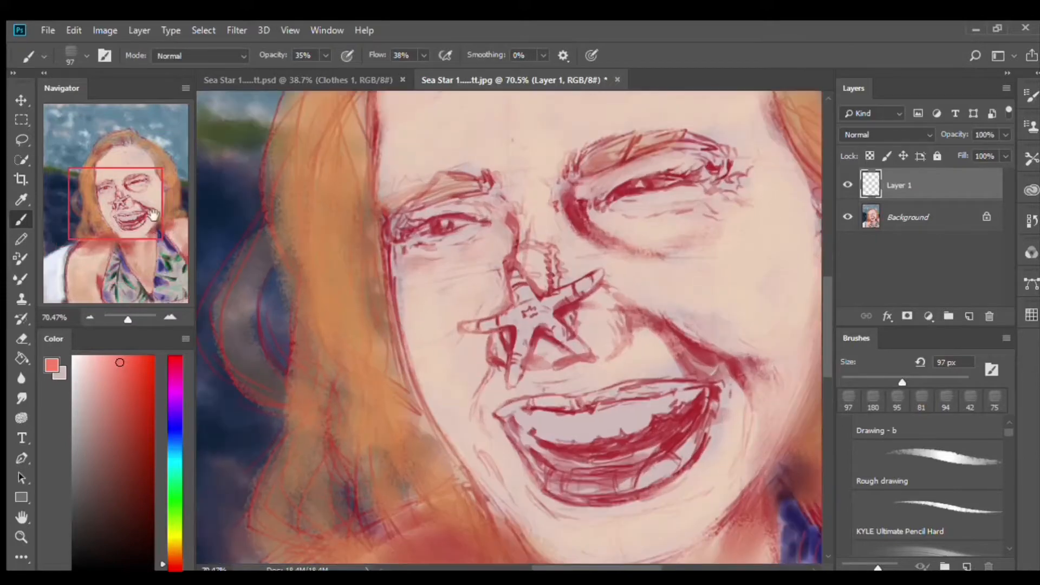
left_click_drag(153, 215, 174, 218)
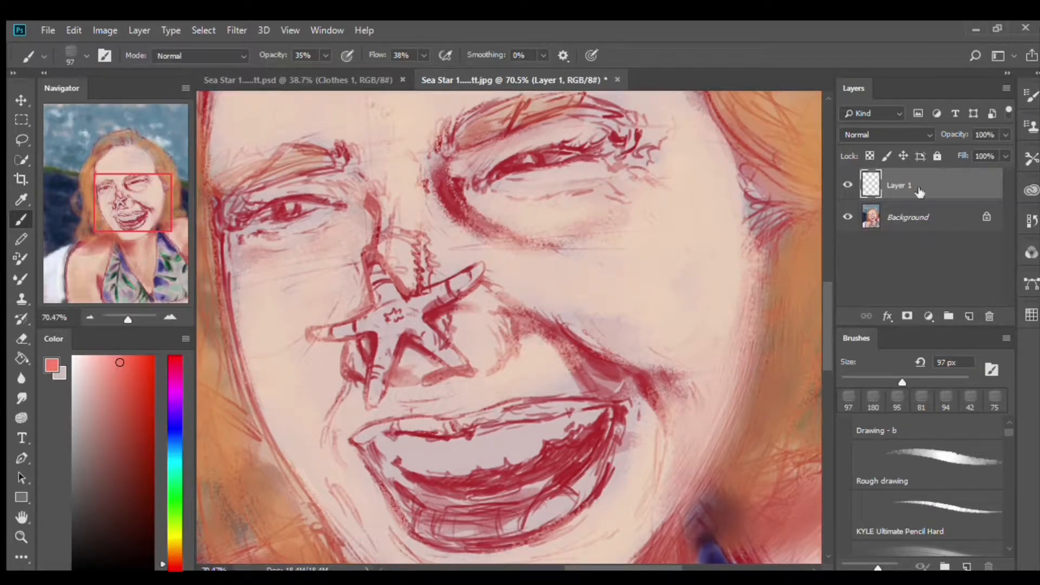
Step: Add two empty layers above Layer 1, then make Layer 1 the active layer
left_click(970, 316)
left_click(969, 316)
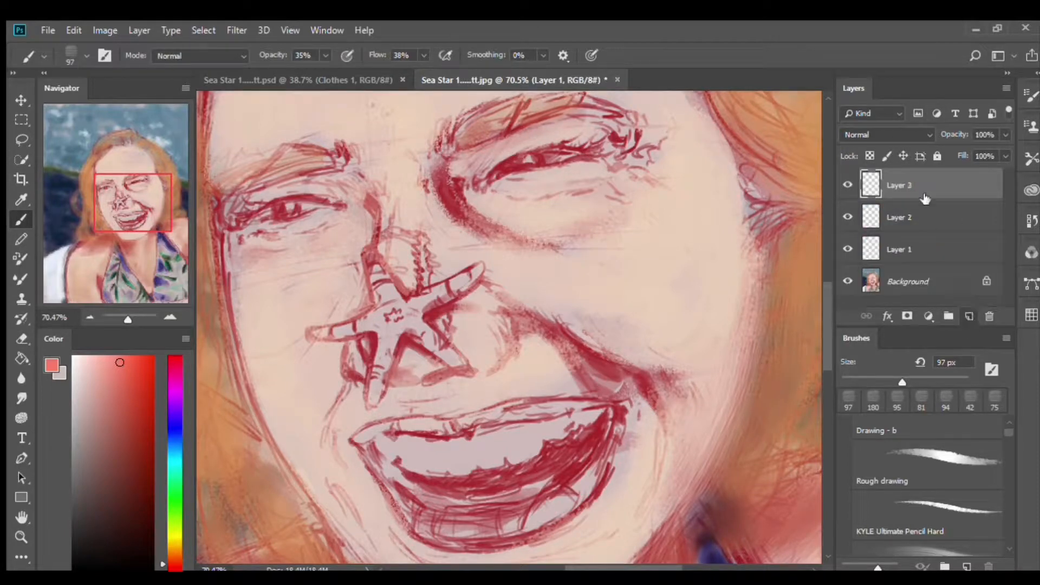
left_click(926, 217)
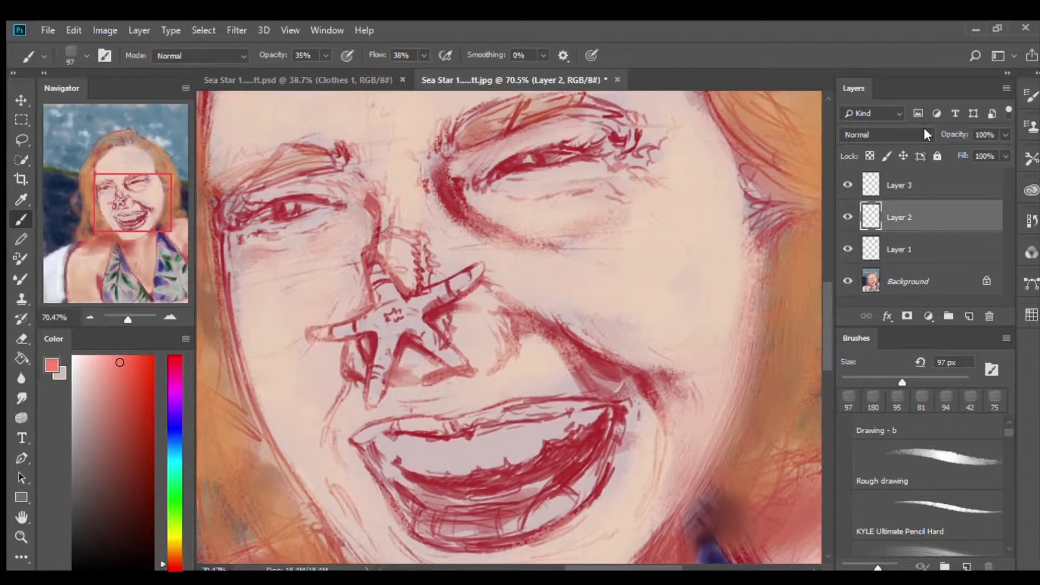
left_click(924, 131)
left_click(895, 252)
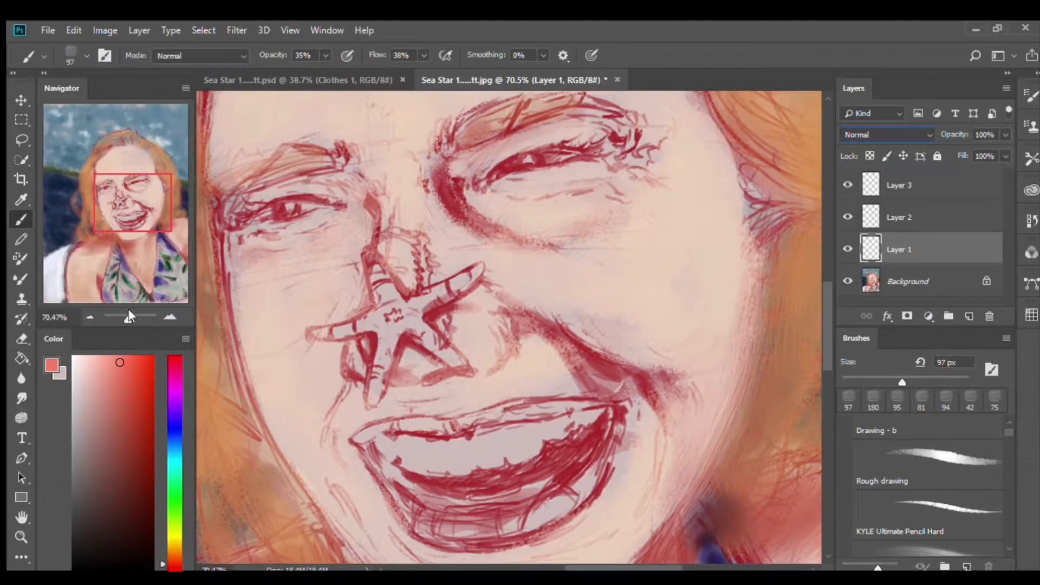
Step: Brush a soft coral blush below the eye on the starfish's raised-arm side and blend it with sampled skin tone at 73% opacity
left_click_drag(128, 318, 126, 318)
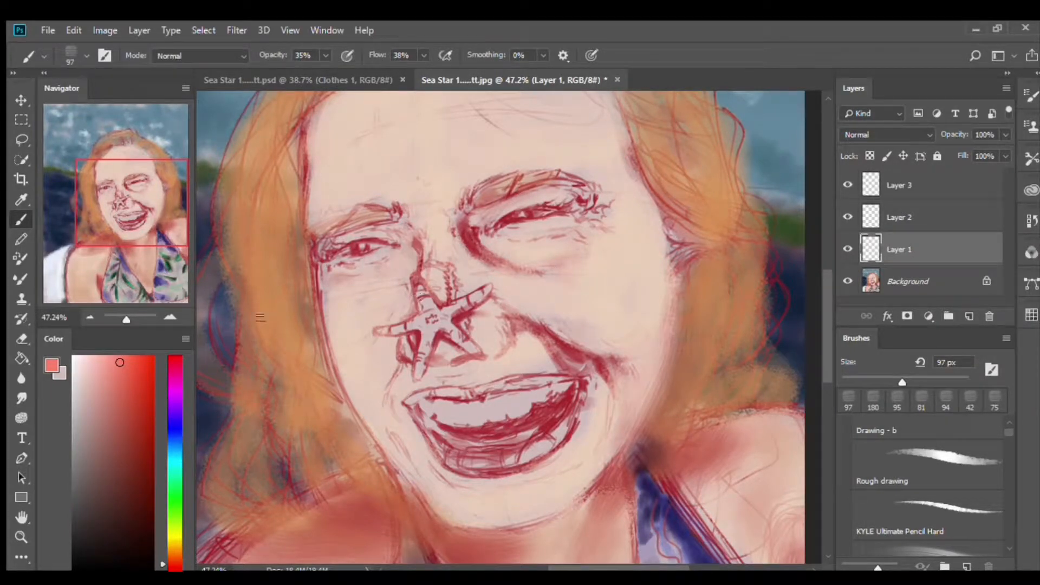
mouse_move(570, 274)
left_mouse_down()
mouse_move(588, 274)
mouse_move(587, 262)
mouse_move(607, 274)
left_mouse_up()
key("alt")
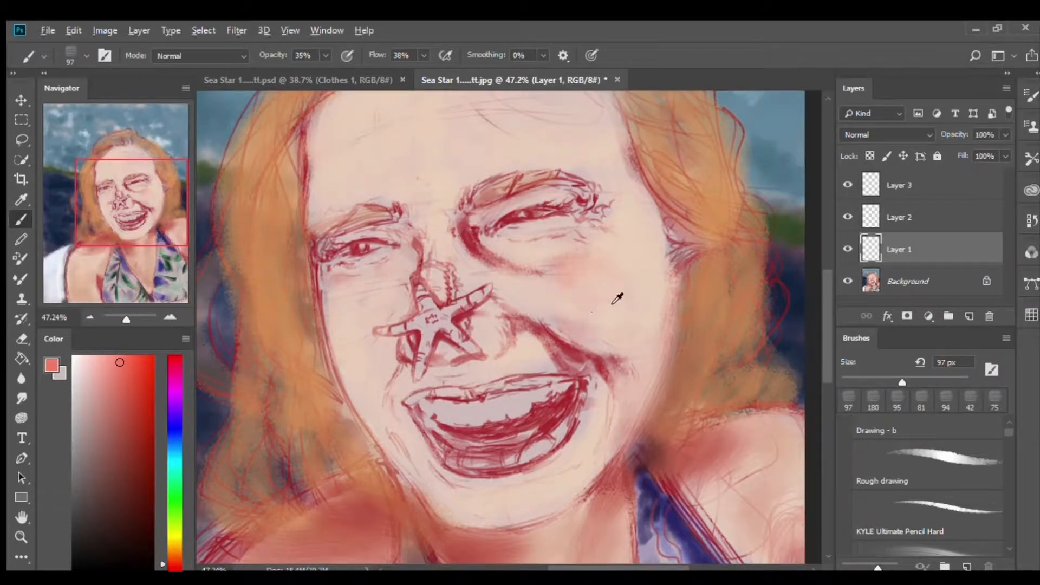
left_click(623, 219, "alt")
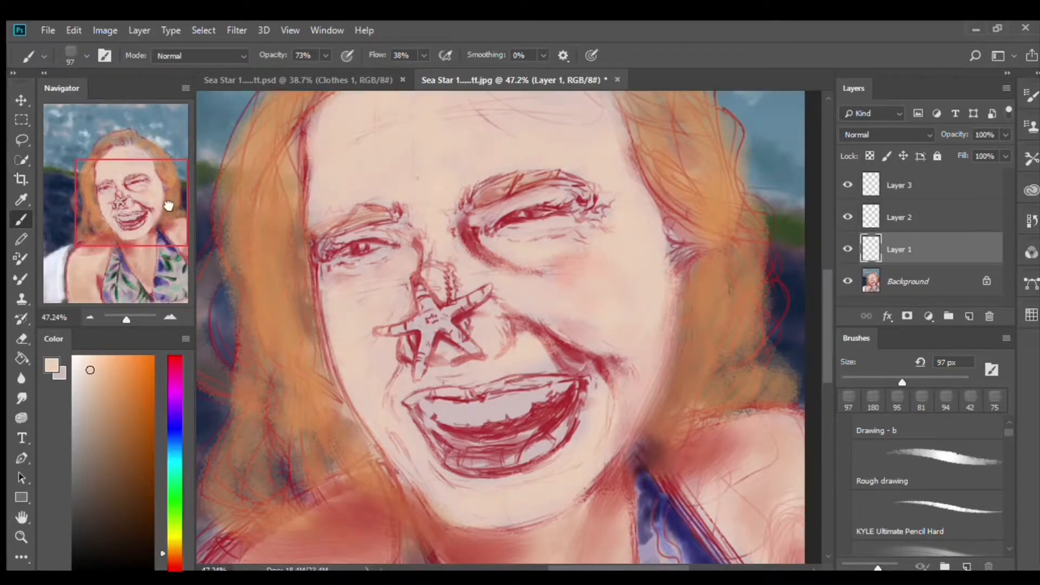
left_click_drag(168, 205, 176, 225)
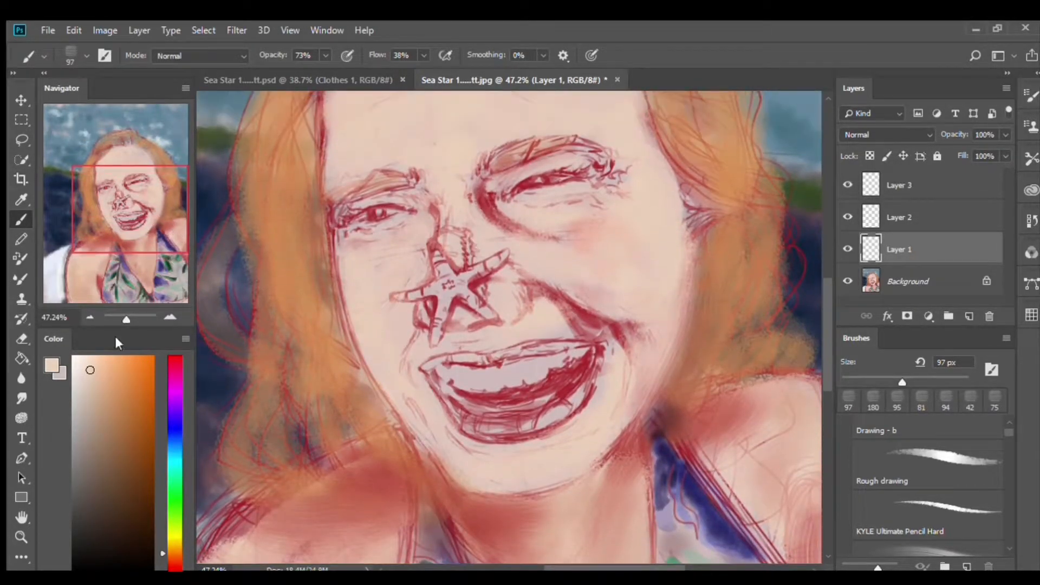
Step: Sample the cheek blush, shift it to a stronger salmon red, and build up the cheek colour, blending with sampled skin tone
left_click(591, 239, "alt")
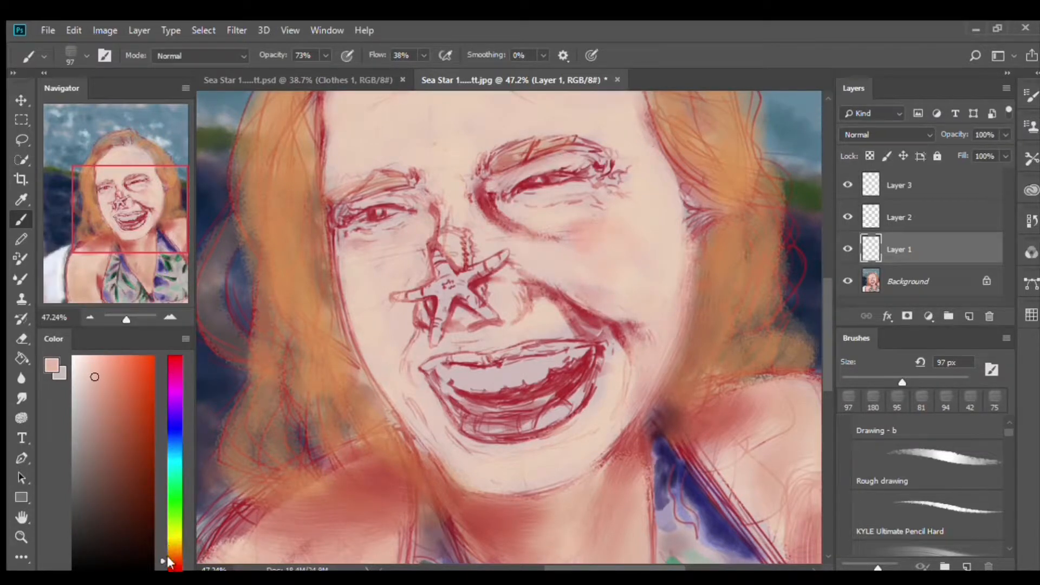
left_click_drag(167, 557, 167, 565)
left_click(114, 375)
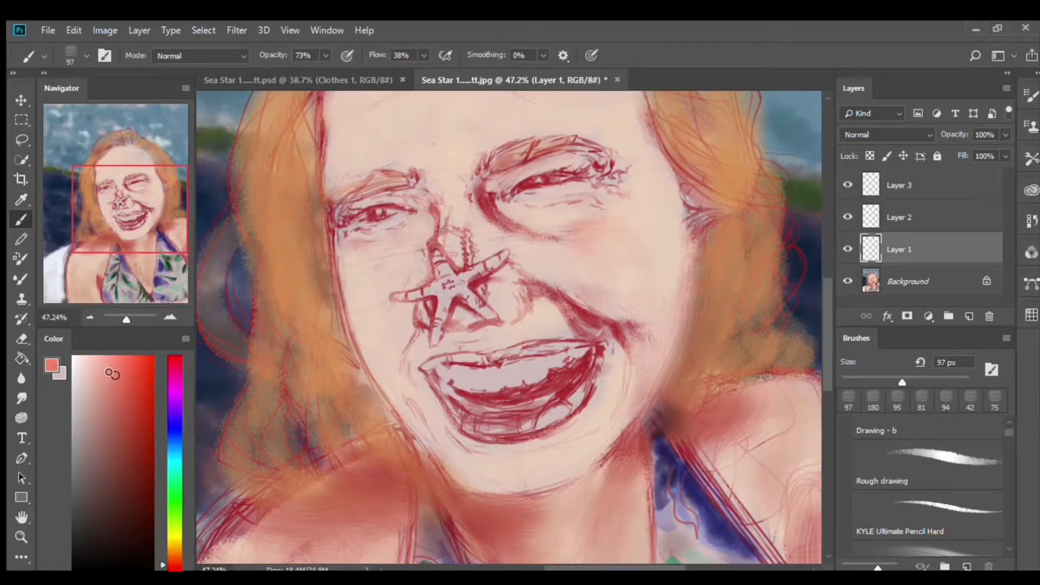
left_click(106, 370)
left_click(552, 322, "alt")
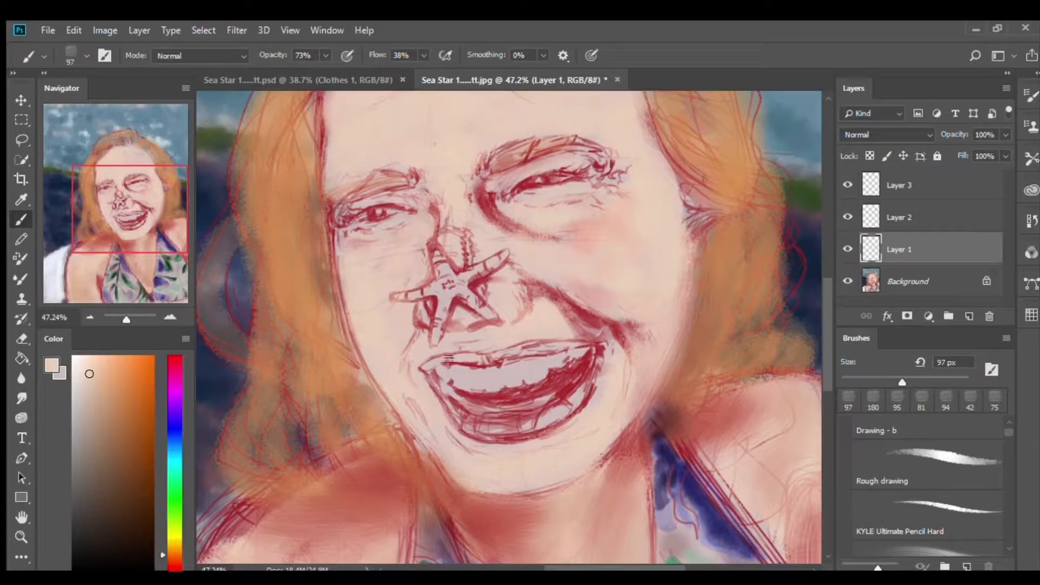
Step: Choose a saturated pinkish red and paint blush on both cheeks and around the smile lines
left_click_drag(166, 556, 165, 570)
left_click(127, 369)
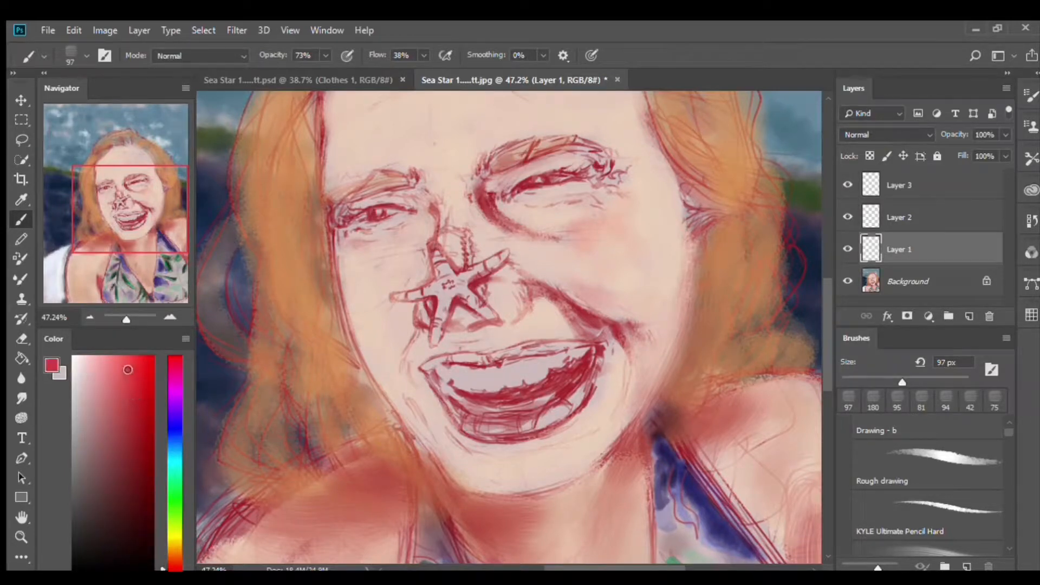
left_click(124, 365)
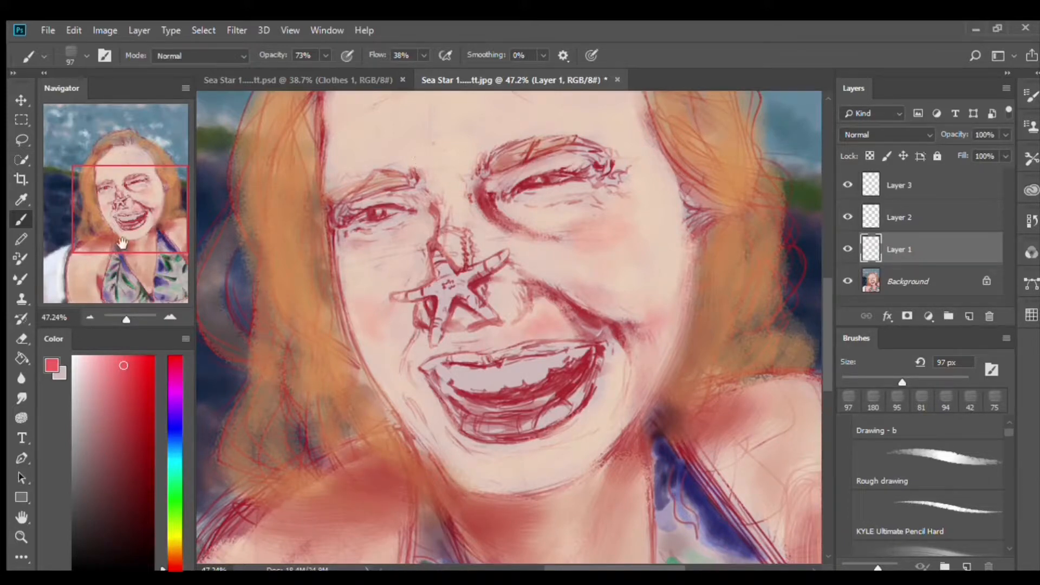
Step: Paint red between the eyebrows and soften it with a 97 px eraser, returning to the Brush tool
left_click_drag(131, 234, 131, 226)
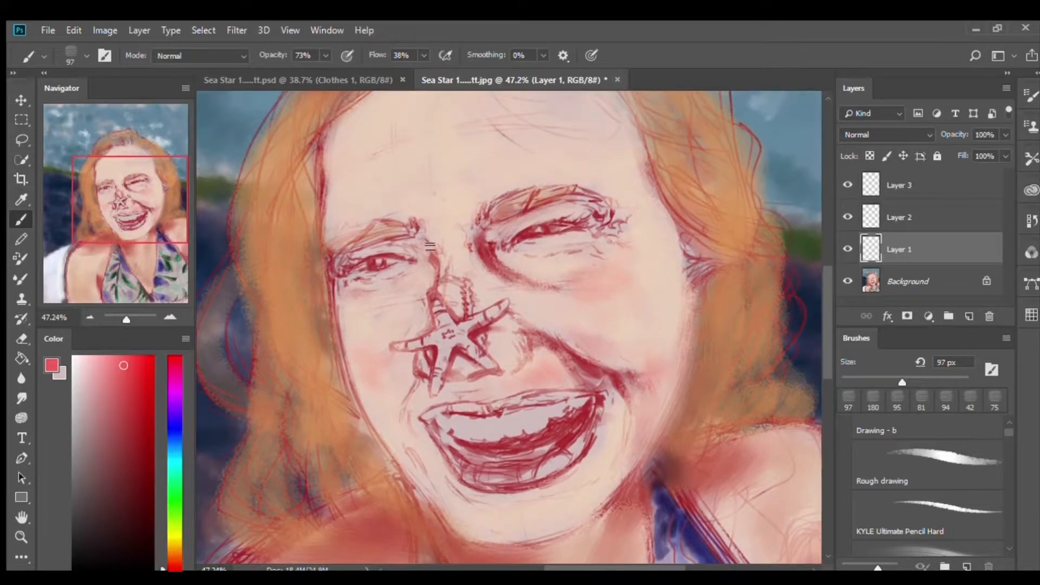
left_click_drag(441, 239, 449, 254)
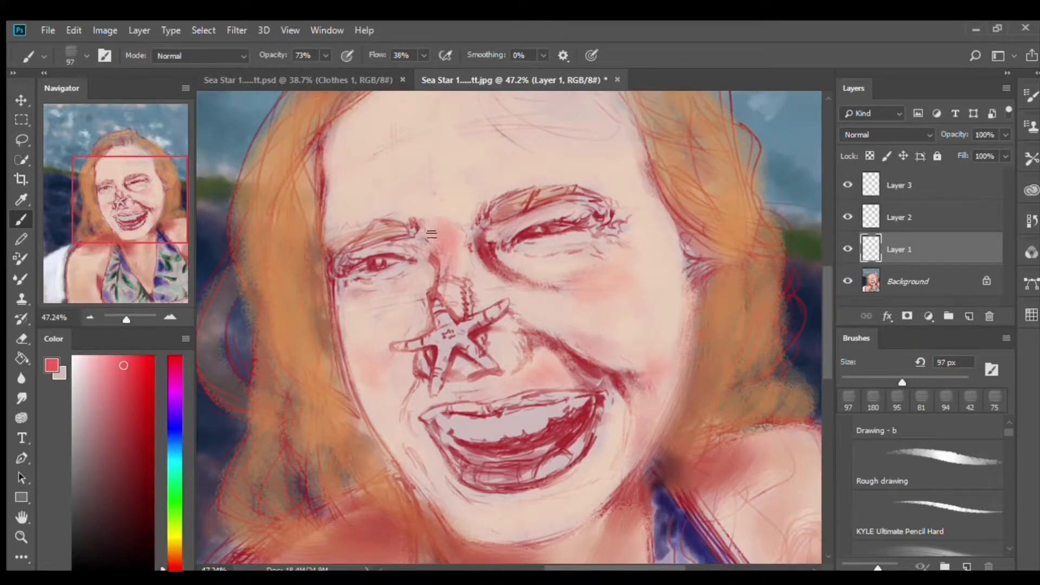
left_click(22, 339)
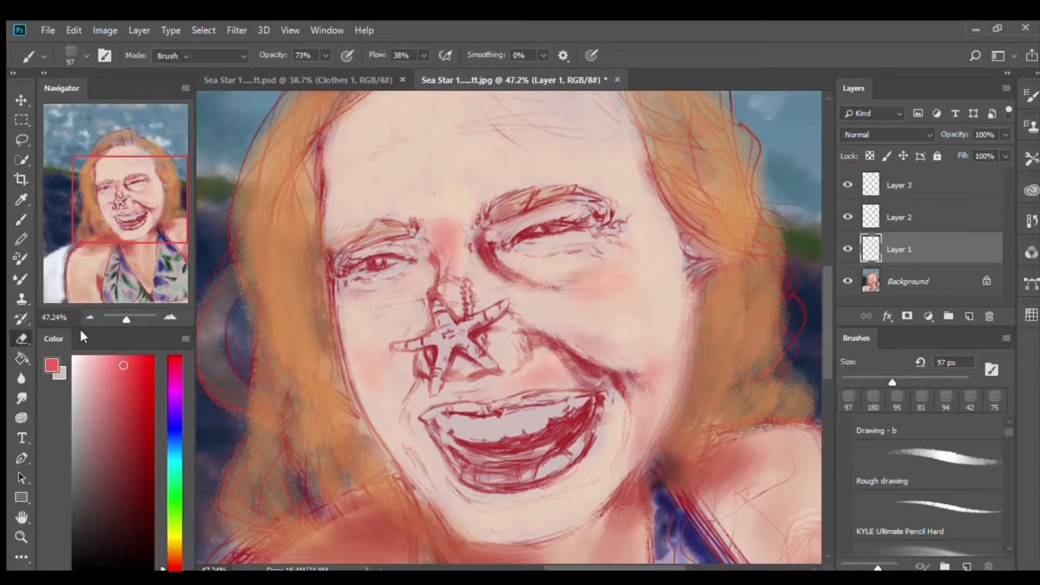
left_click(849, 399)
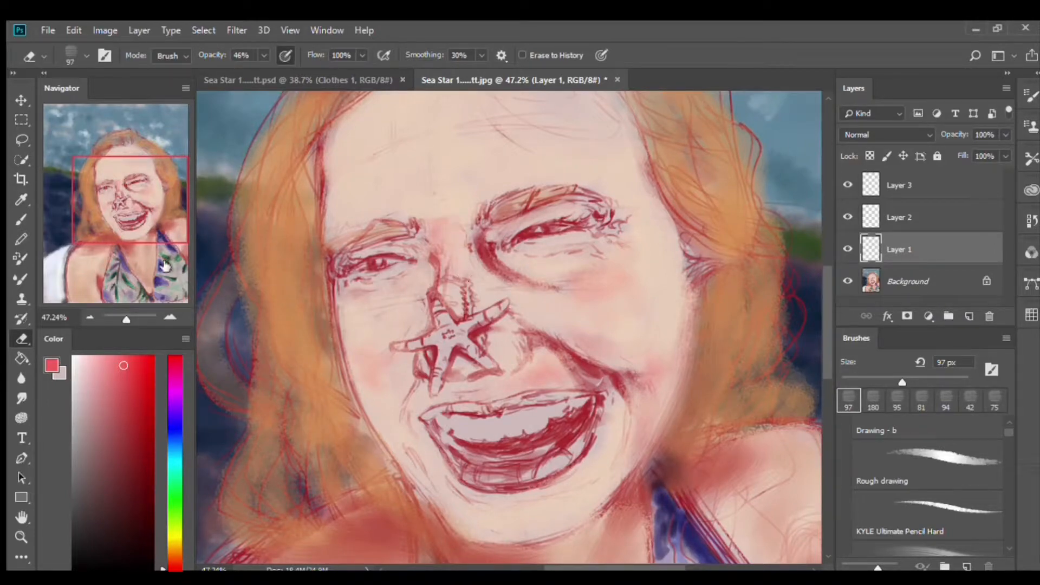
left_click(18, 220)
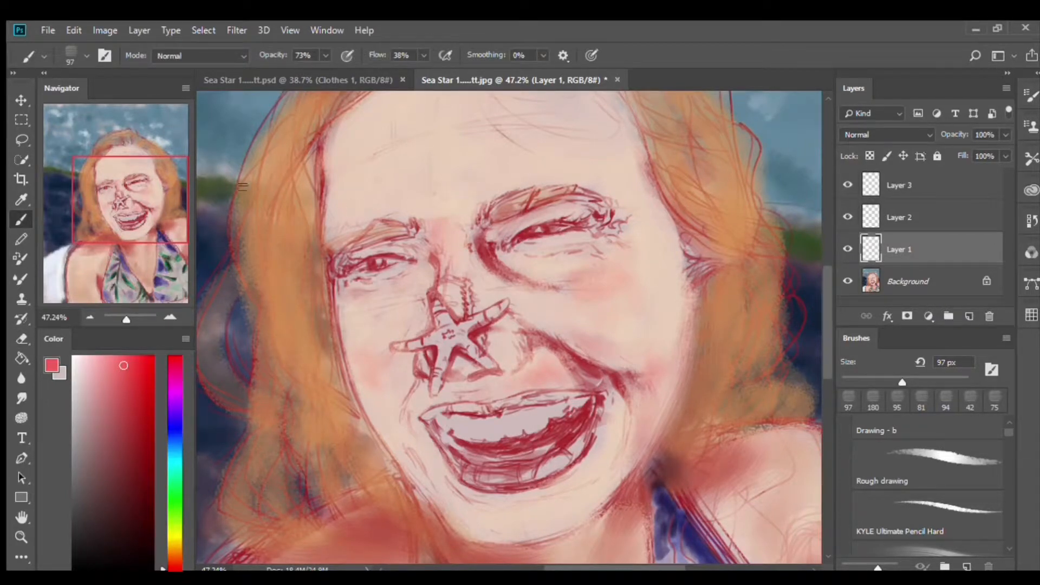
Step: Enlarge the brush to 149 px and paint a faint red blush on the shaded side of the forehead
left_click_drag(162, 197, 162, 179)
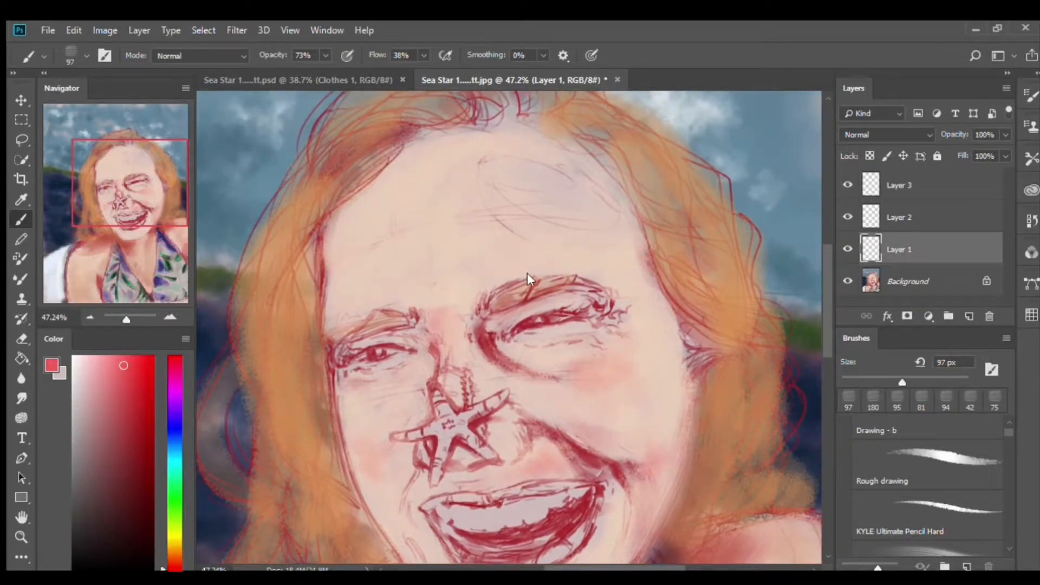
key("]")
key("]")
key("]")
mouse_move(372, 211)
left_mouse_down()
mouse_move(358, 238)
mouse_move(394, 217)
mouse_move(362, 250)
left_mouse_up()
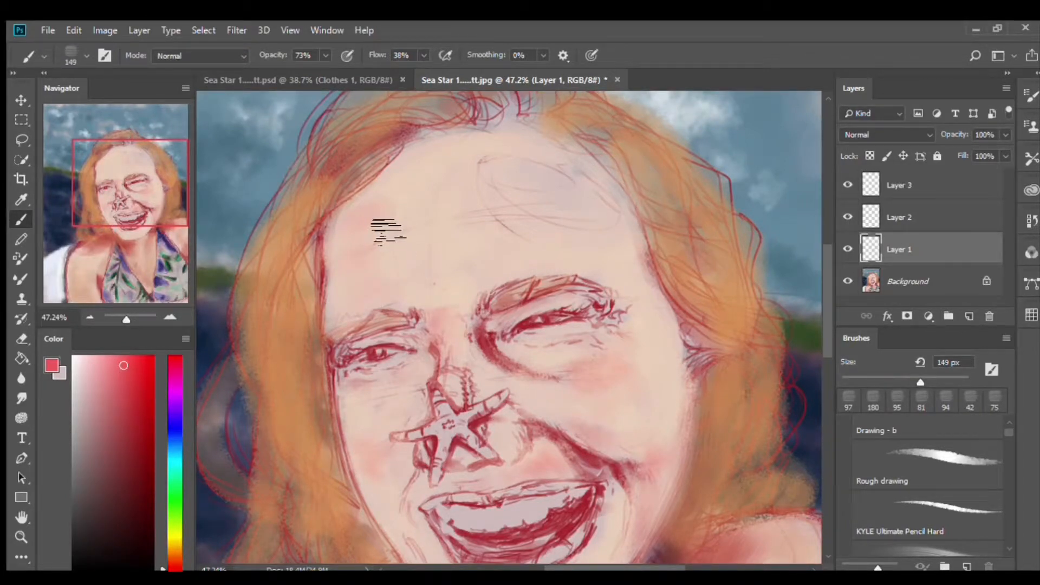
left_click_drag(388, 232, 393, 229)
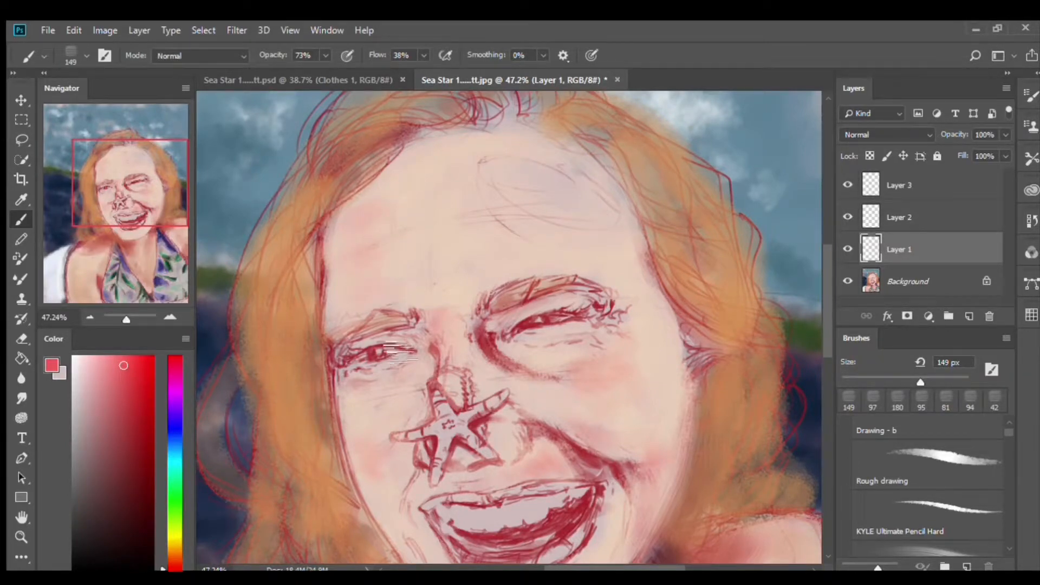
Step: Refine the blush across the face and blend its edges with a pale skin tone
scroll(400, 325, "down", 5)
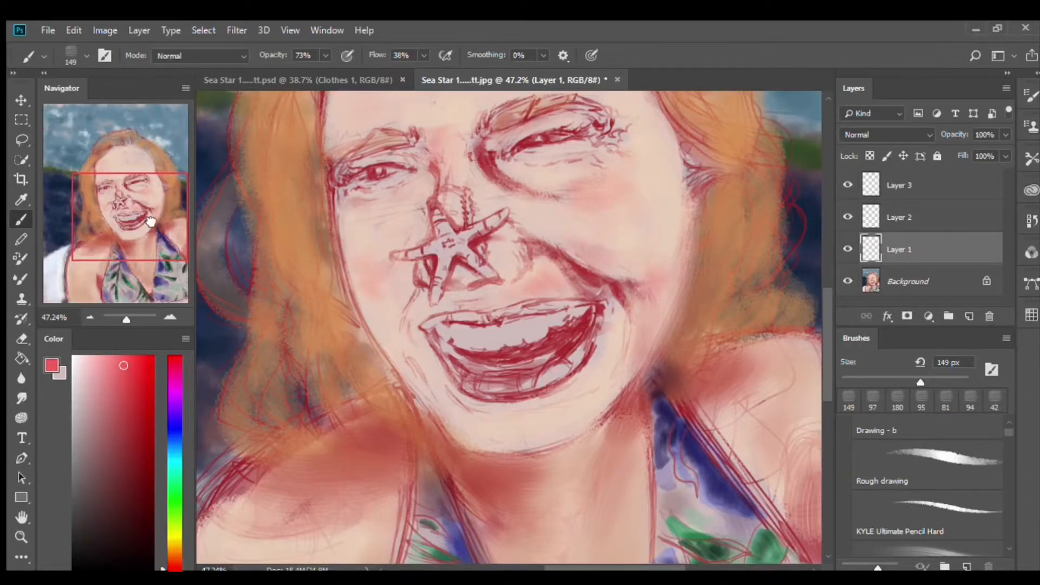
left_click_drag(149, 238, 127, 317)
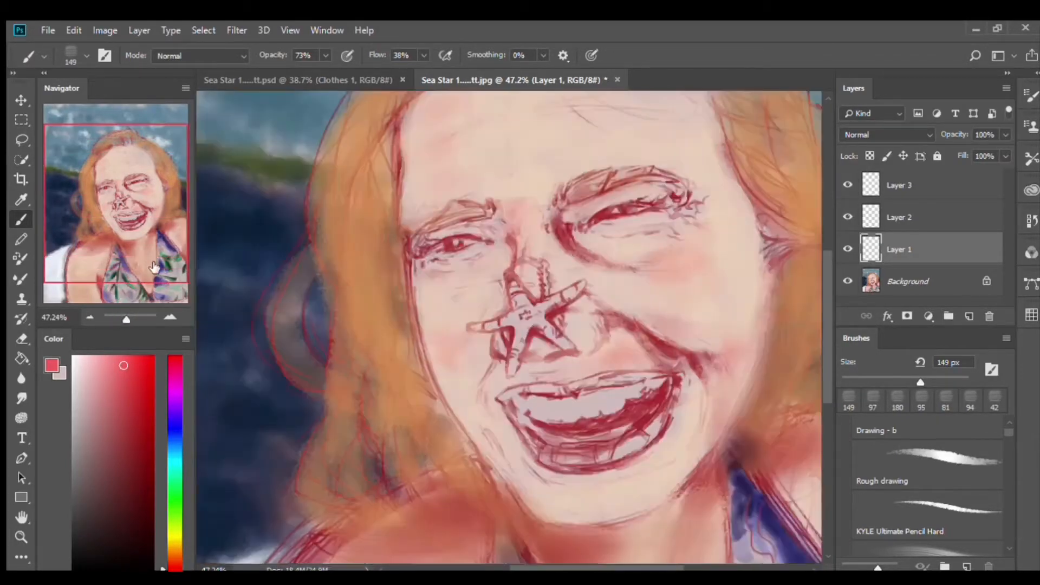
left_click_drag(155, 266, 136, 214)
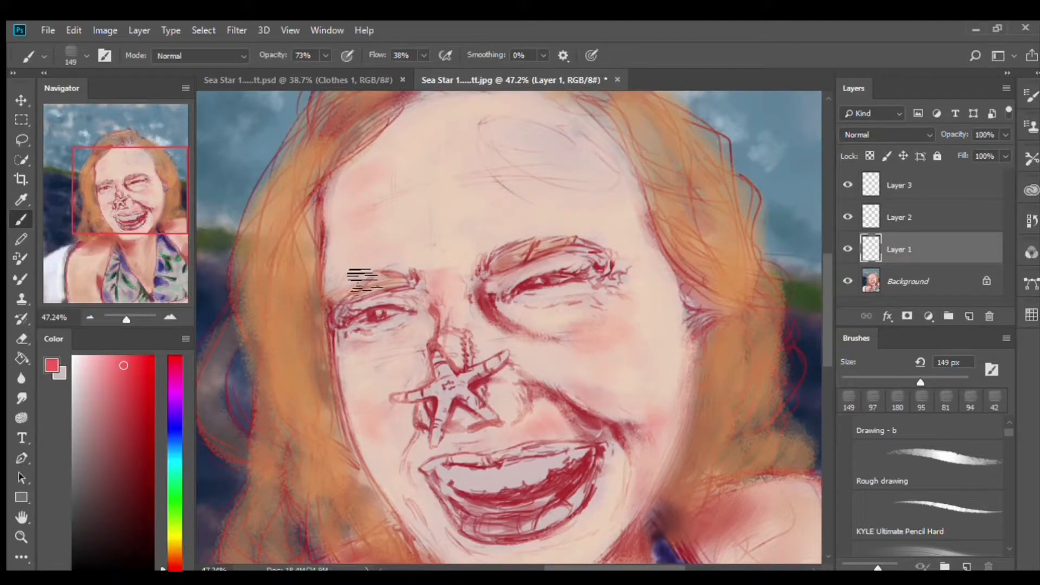
mouse_move(184, 234)
left_mouse_down()
mouse_move(184, 284)
mouse_move(184, 228)
mouse_move(184, 238)
left_mouse_up()
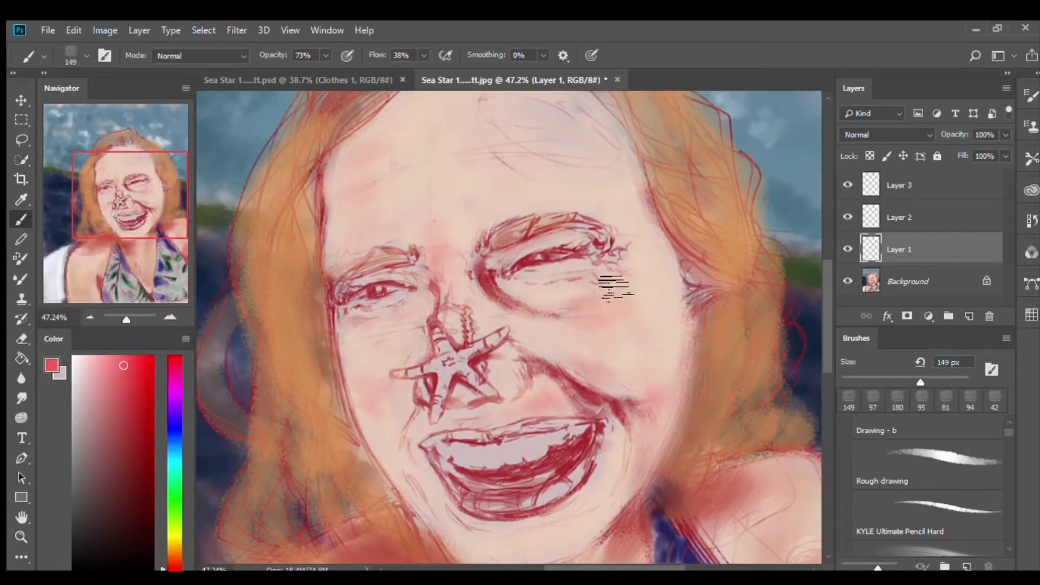
left_click_drag(659, 279, 637, 259)
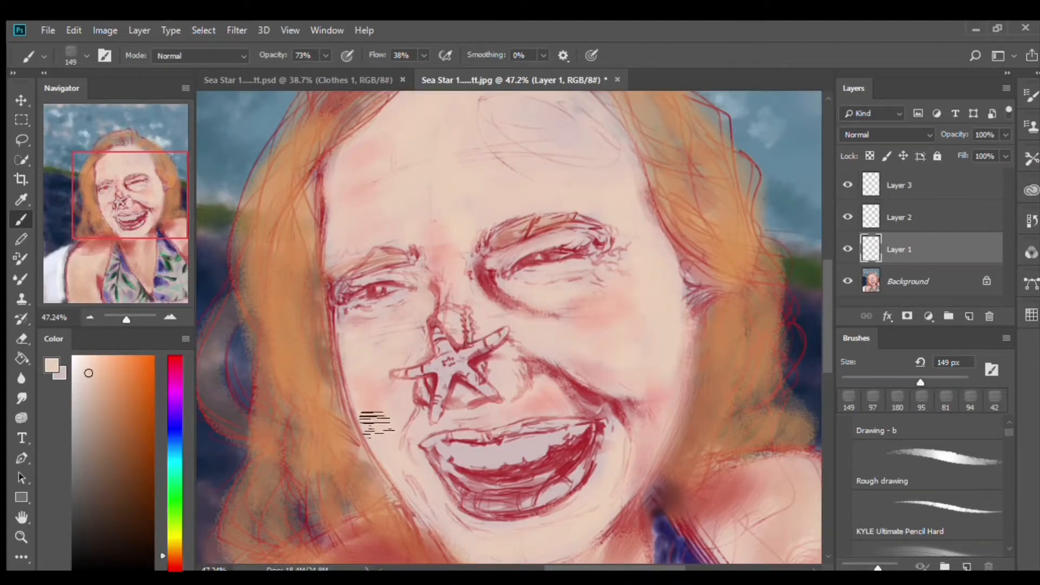
Step: Choose a softer pink and brush a light blush onto the chin
left_click(172, 568)
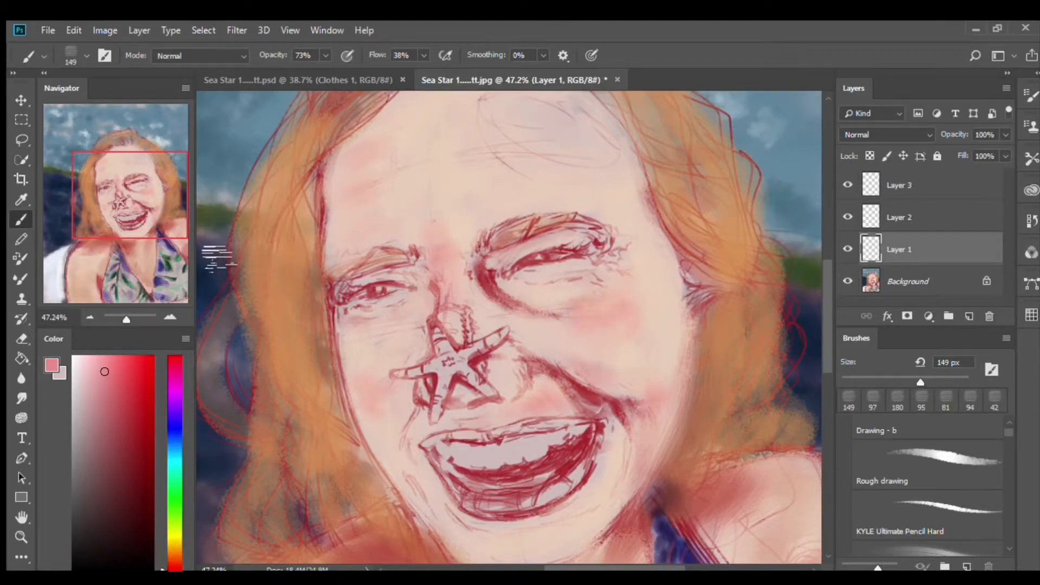
mouse_move(176, 203)
left_mouse_down()
mouse_move(177, 244)
mouse_move(178, 232)
left_mouse_up()
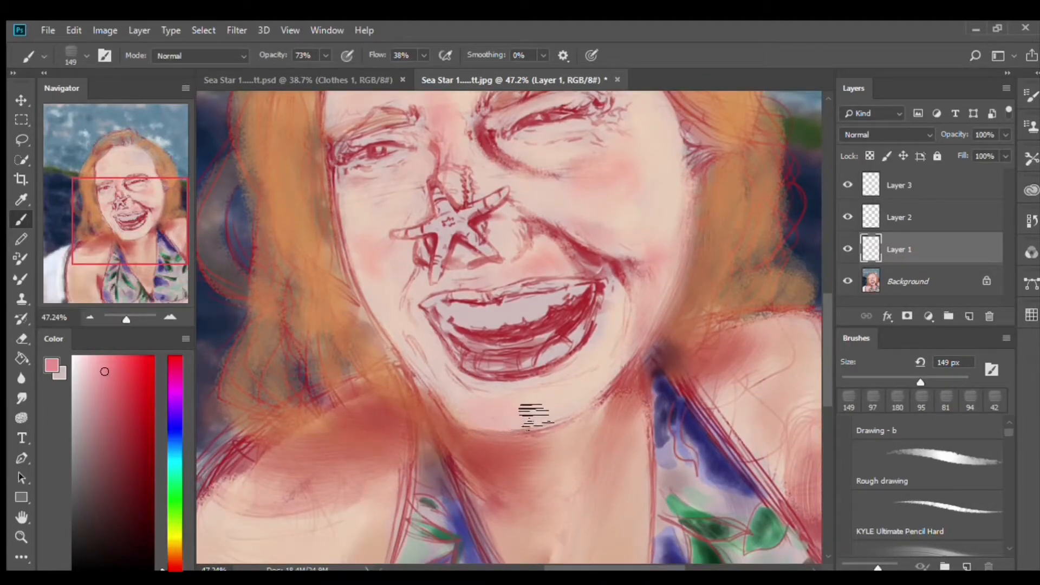
Step: Sample the pale skin tone above the eyebrow and paint over the dark sketch lines around the ear
mouse_move(155, 244)
left_mouse_down()
mouse_move(155, 219)
mouse_move(158, 231)
mouse_move(180, 203)
left_mouse_up()
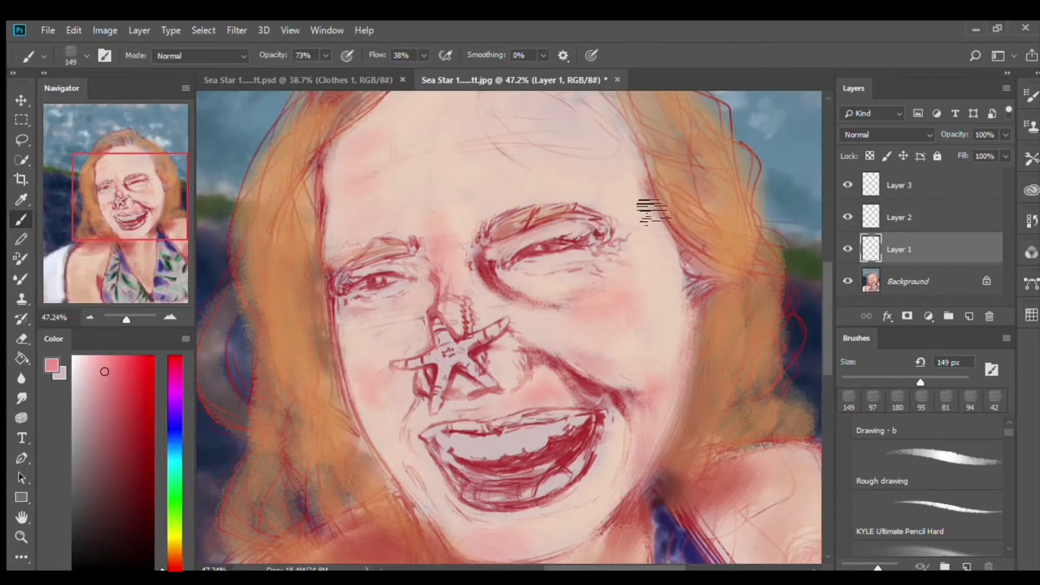
left_click(603, 192, "alt")
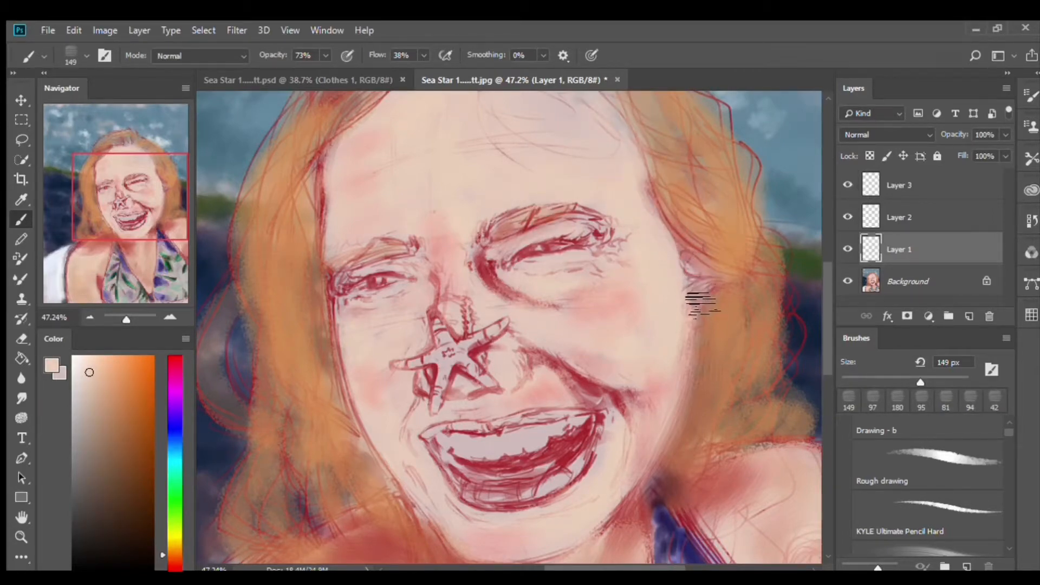
left_click_drag(179, 223, 177, 206)
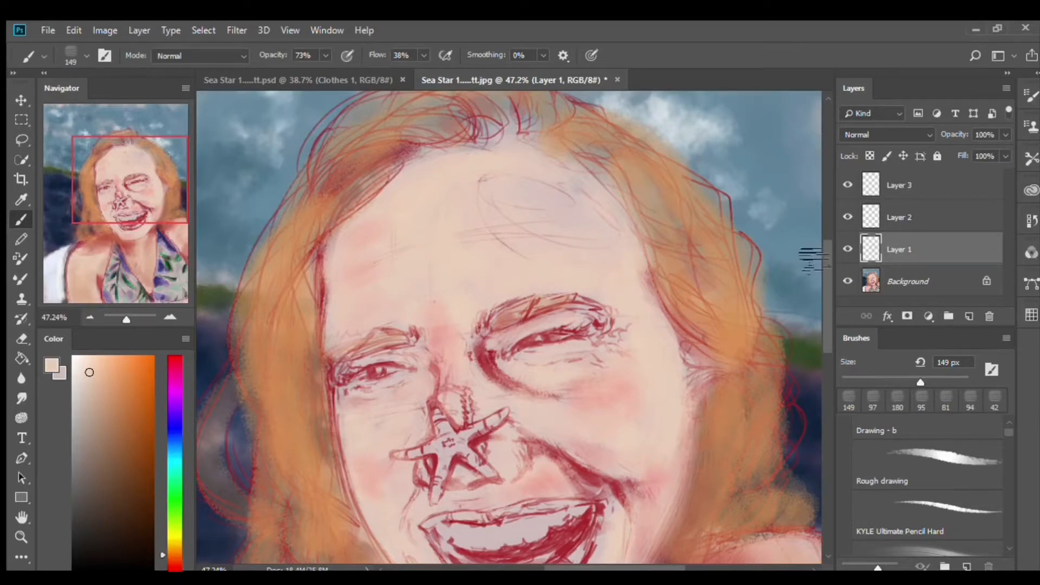
Step: Shade the forehead, under-eye areas and cheeks on Layer 2 with the pale skin tone at 56% brush opacity, using pen pressure for opacity and size
left_click(921, 210)
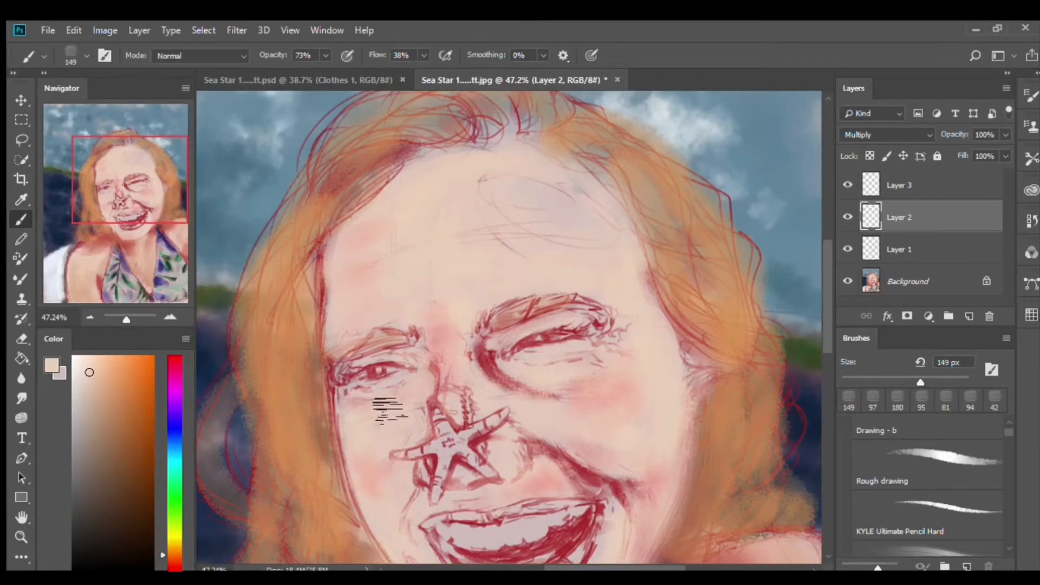
left_click_drag(155, 204, 155, 240)
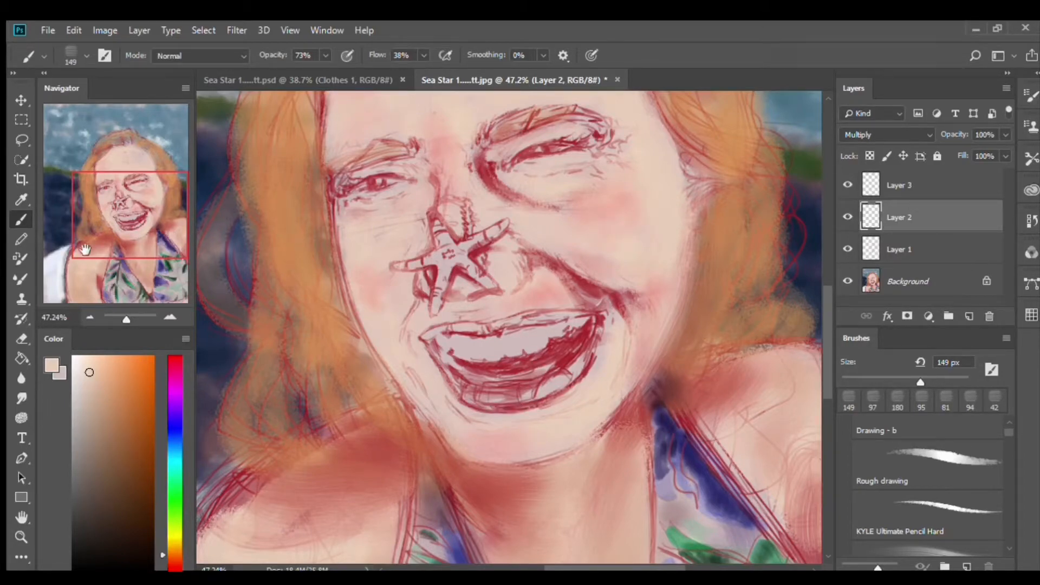
left_click_drag(143, 246, 149, 227)
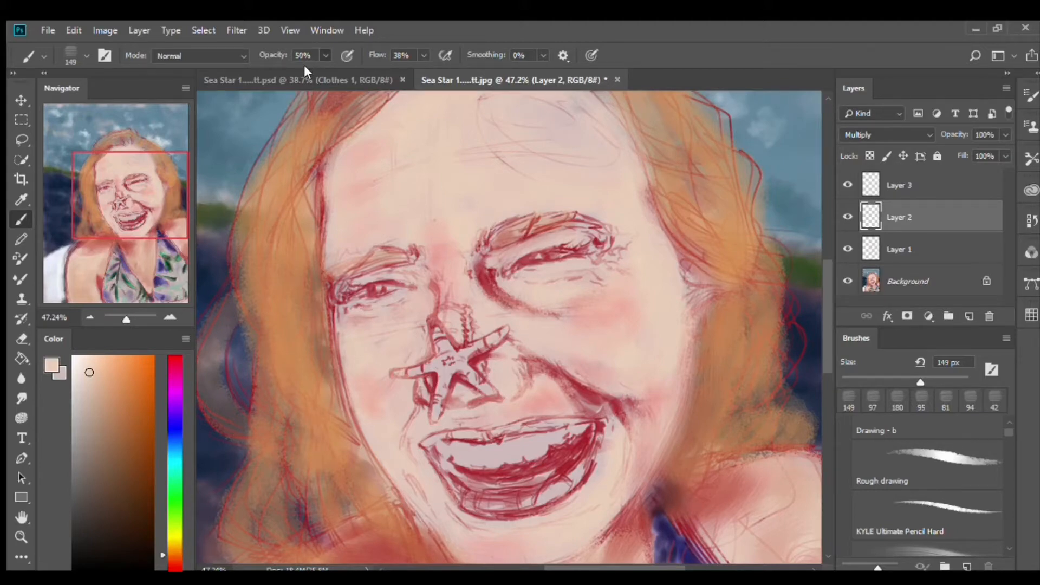
left_click_drag(311, 66, 312, 65)
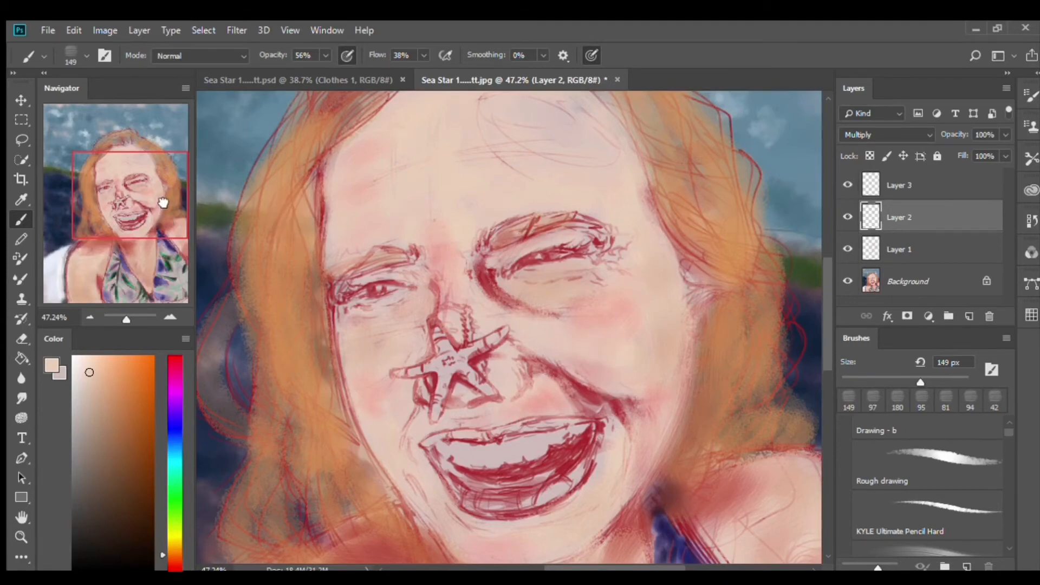
left_click_drag(162, 202, 162, 186)
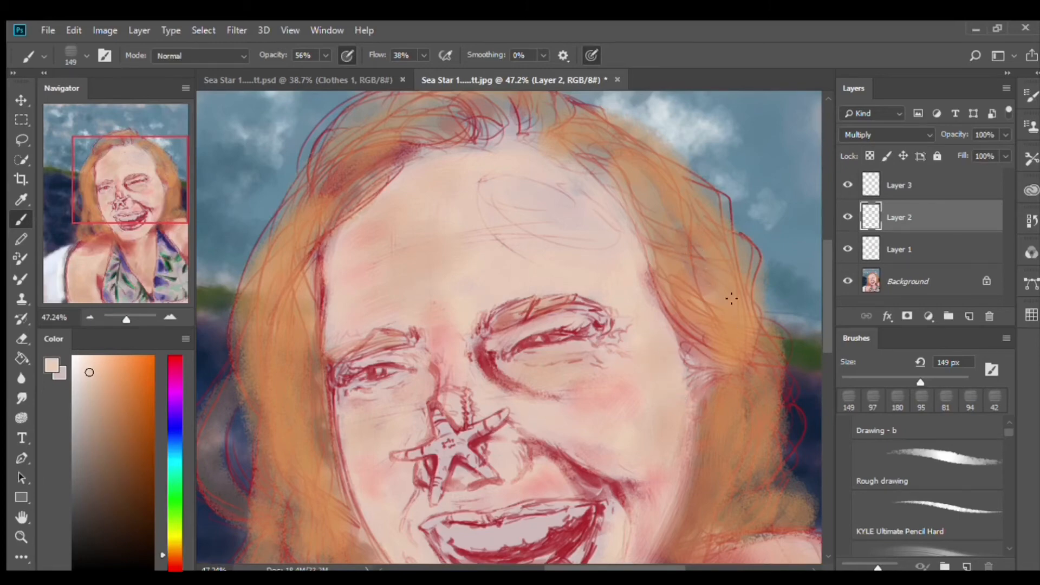
key("ctrl+0")
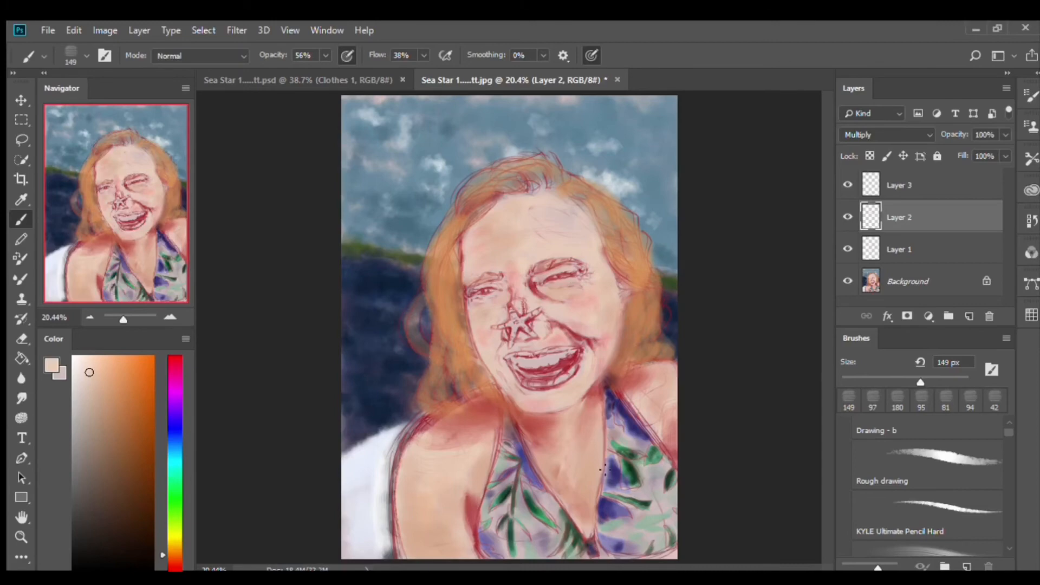